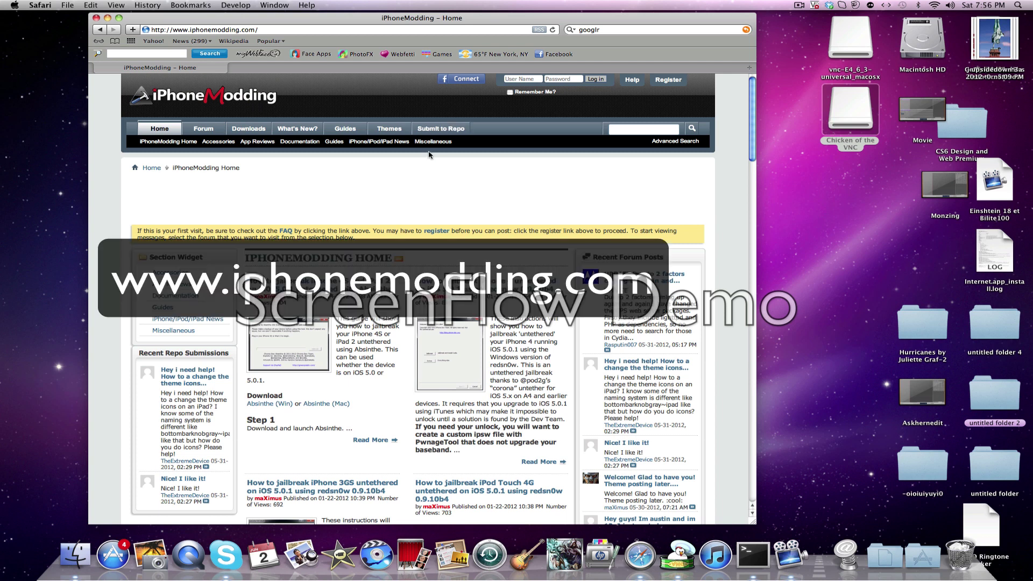
Open the Repo Submission Form from iPhoneModding's 'Submit to Repo' navigation link.
click(443, 130)
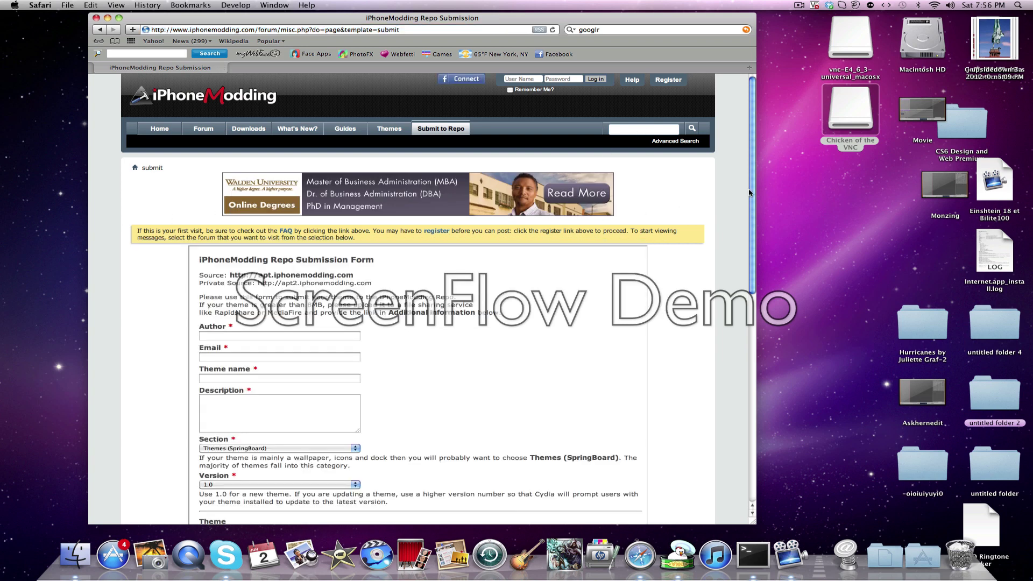
Scroll down the submission form and fill in the author, e-mail, 'Space Theme for ipod' name and description.
scroll(717, 235, down, 3)
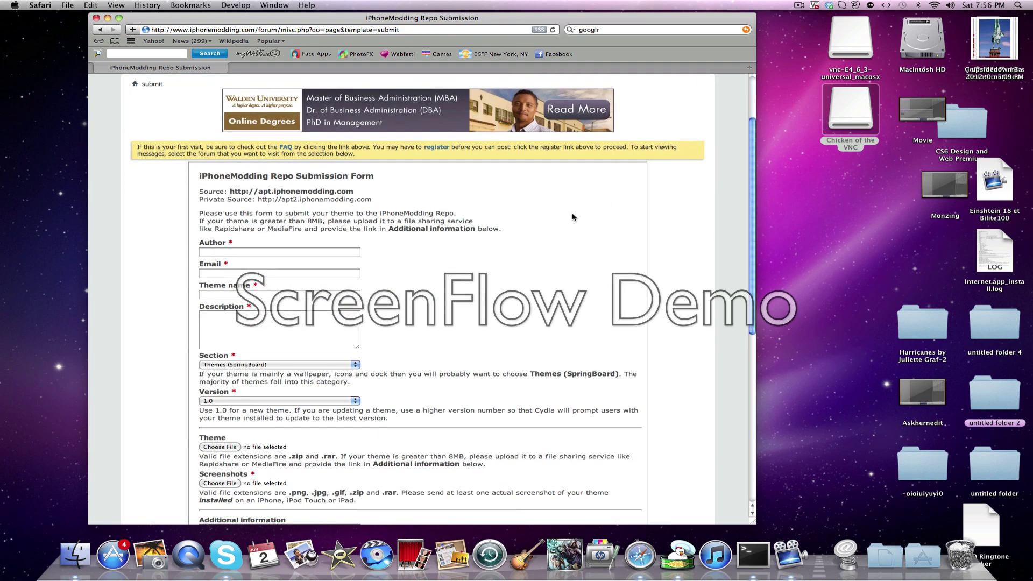
scroll(756, 230, down, 2)
scroll(755, 230, down, 1)
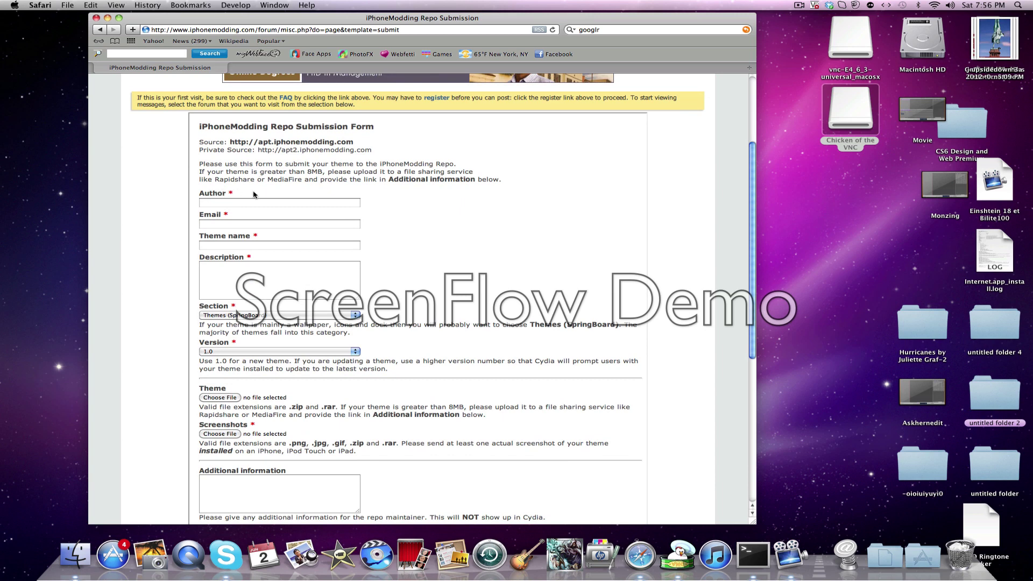
drag(231, 195, 457, 194)
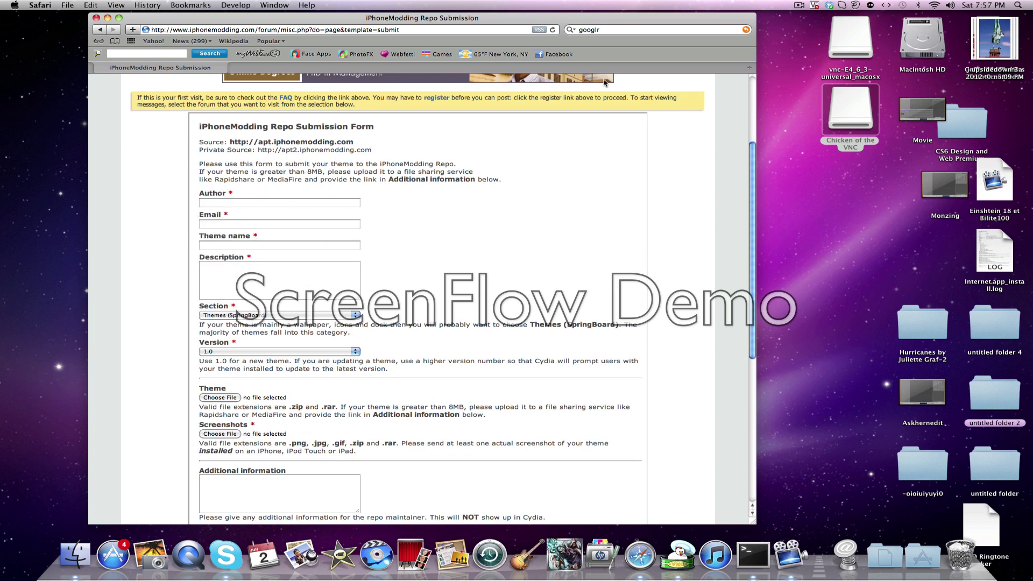
click(801, 5)
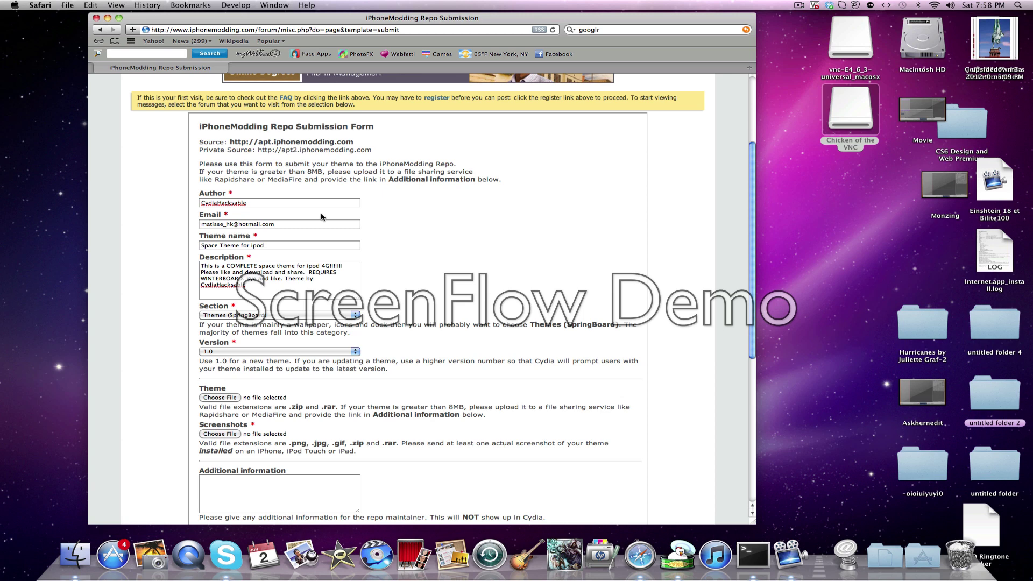
click(248, 312)
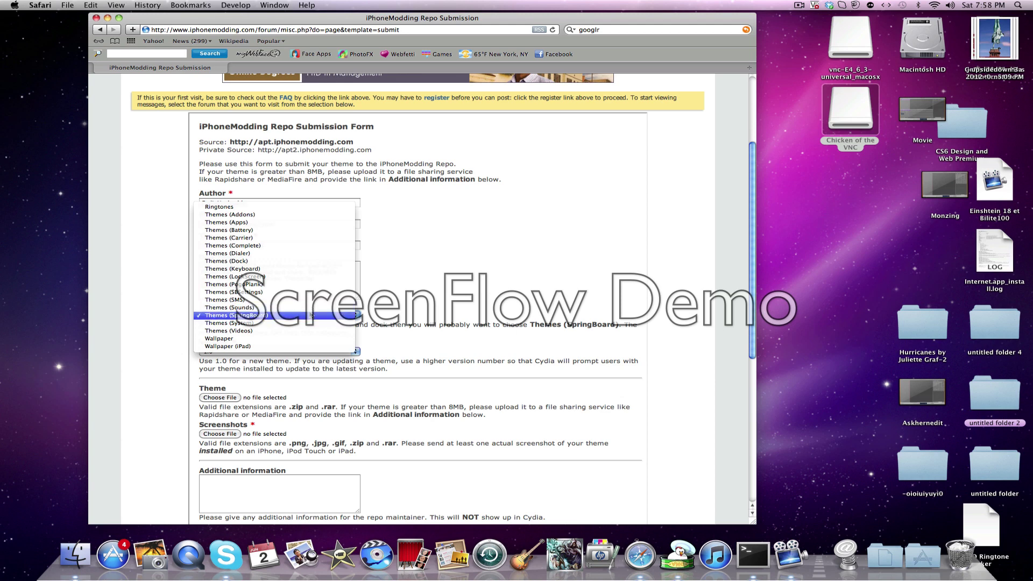
Choose Themes (SpringBoard) as the Section and leave the Version at 1.0.
click(311, 315)
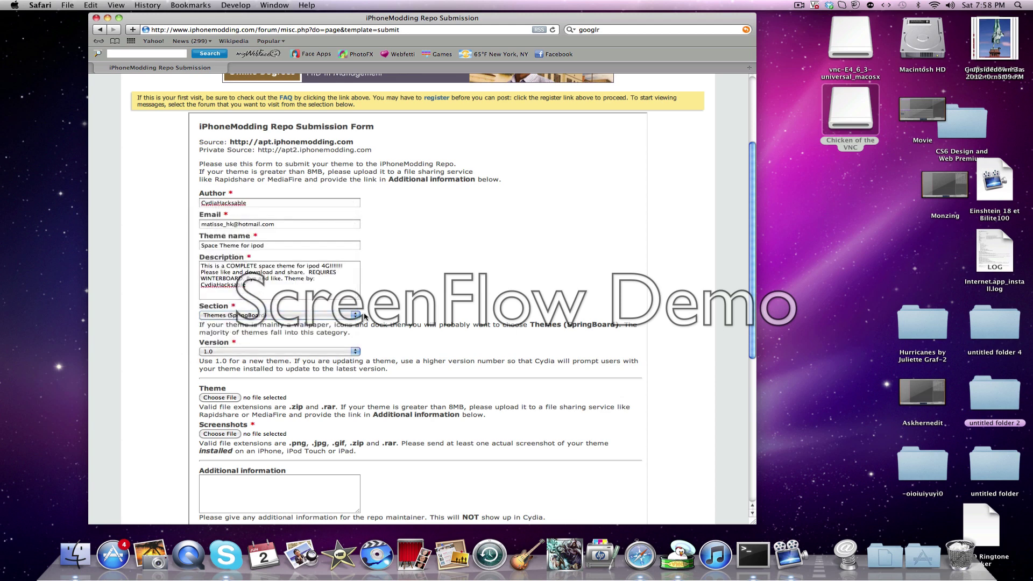
click(263, 351)
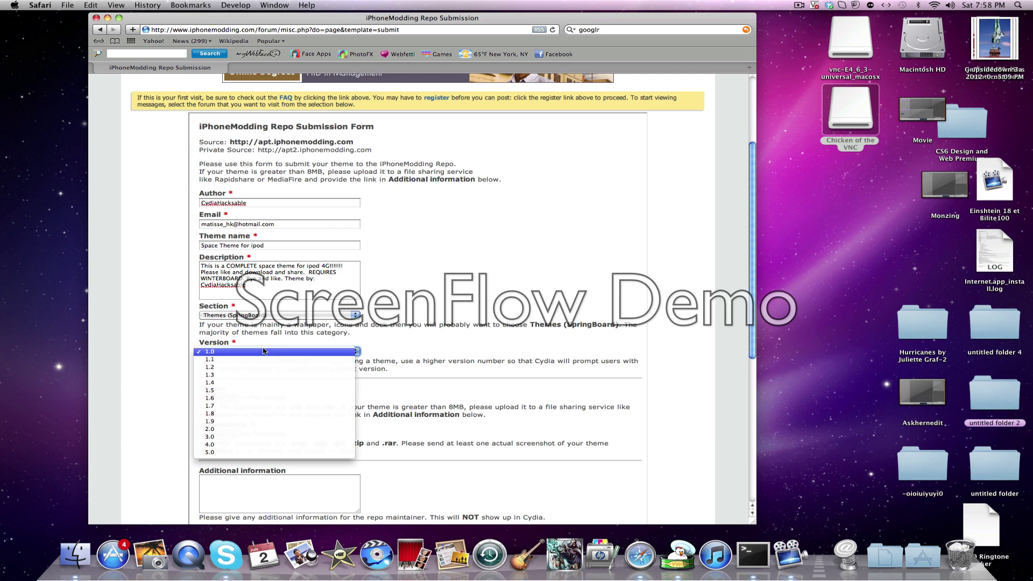
click(264, 352)
drag(540, 362, 507, 347)
click(507, 347)
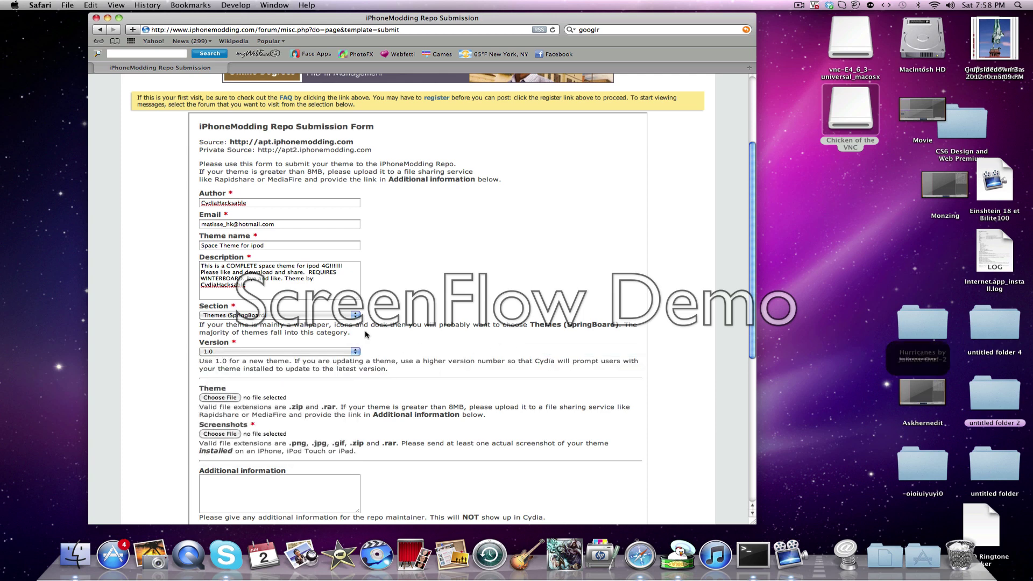
click(356, 351)
click(313, 352)
click(340, 353)
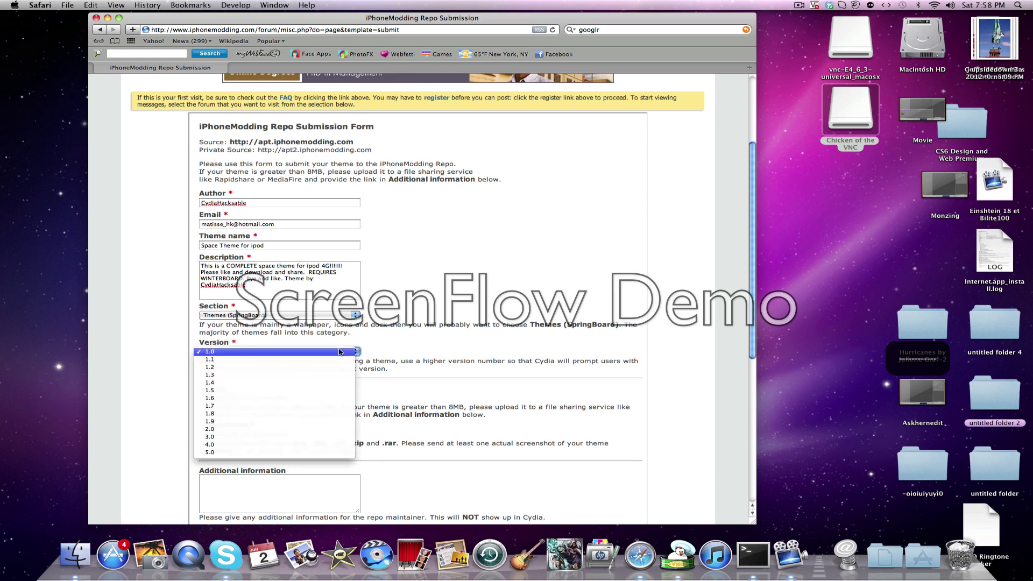
click(448, 326)
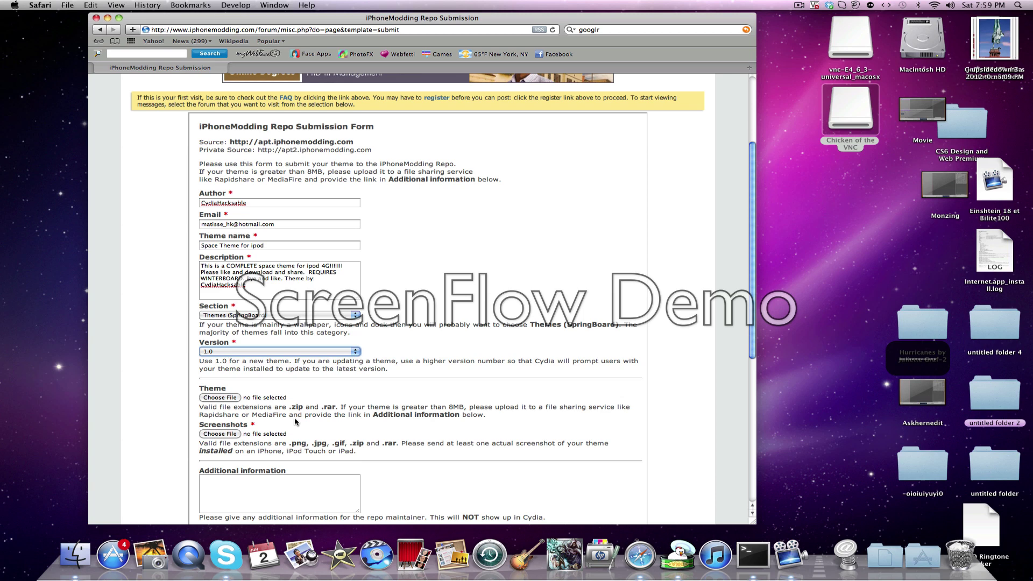
Attach theme-6.rar as the theme file, found by searching 'theme-6'.
scroll(746, 221, down, 2)
scroll(747, 221, down, 3)
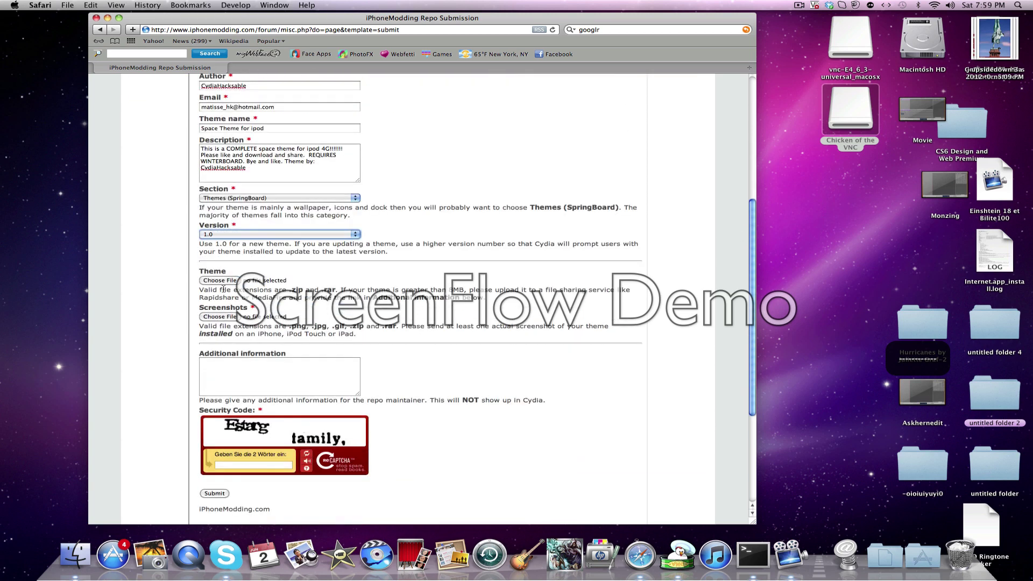
click(220, 281)
click(563, 84)
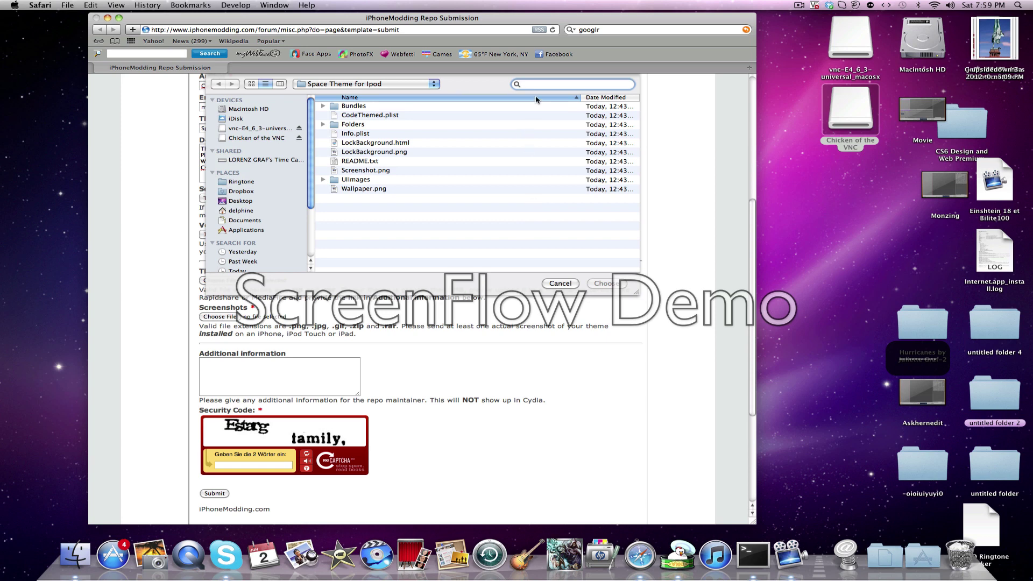
text(theme-6)
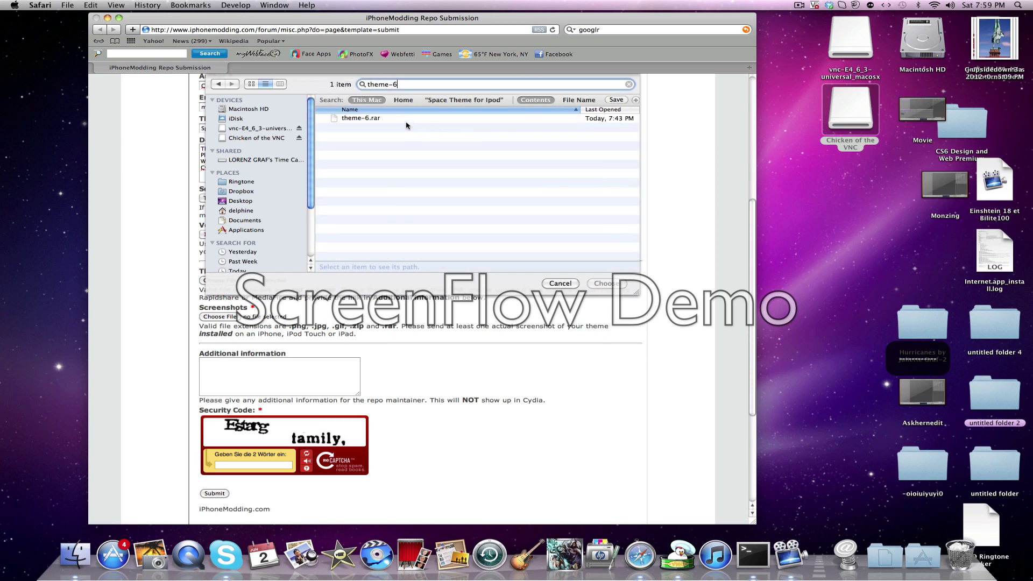
click(410, 119)
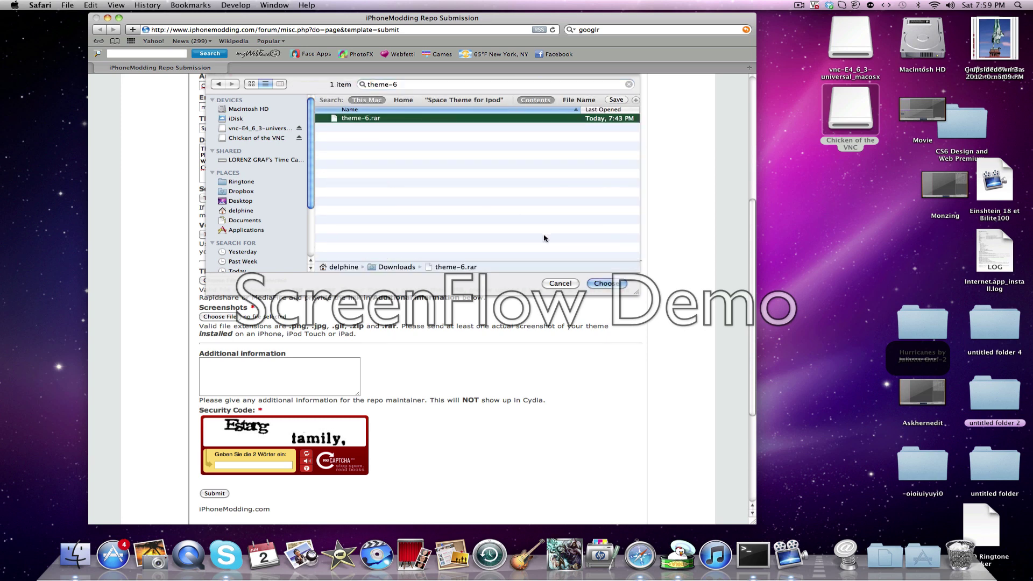
click(607, 283)
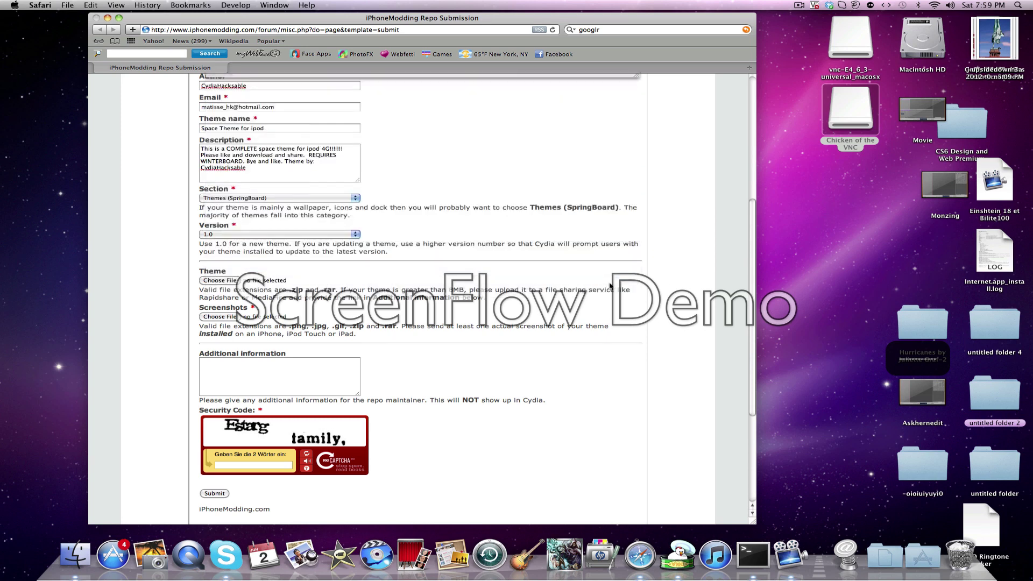
Attach Screenshot.png from the Space Theme for Ipod folder as the screenshot.
click(236, 316)
click(567, 85)
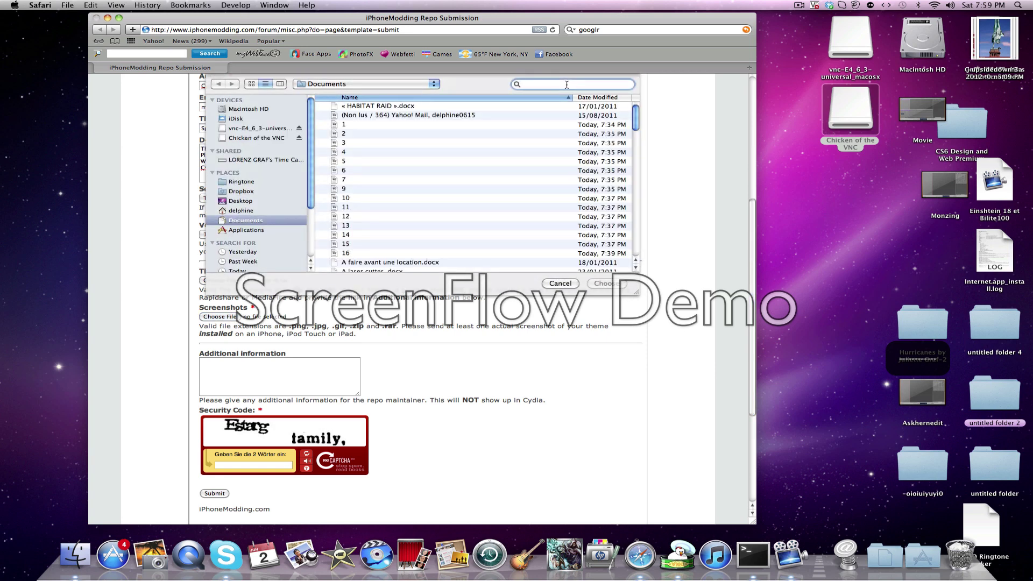
text(SpACE )
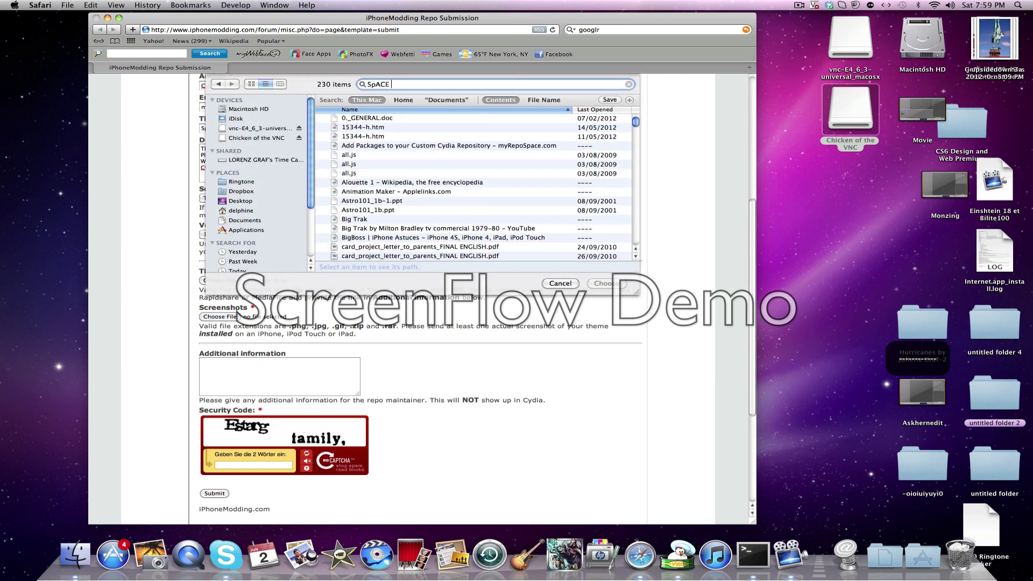
text(THEME)
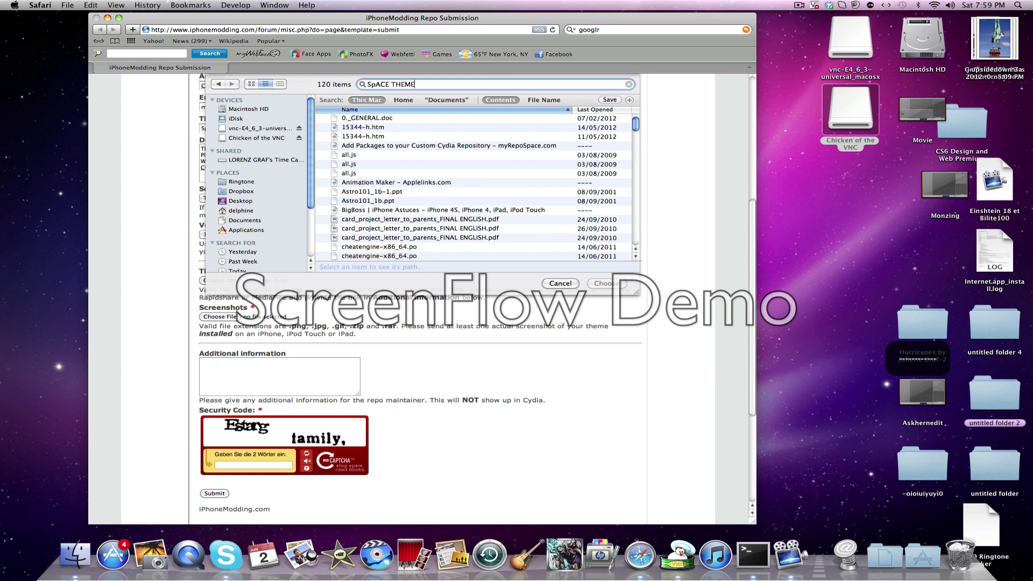
scroll(467, 236, down, 10)
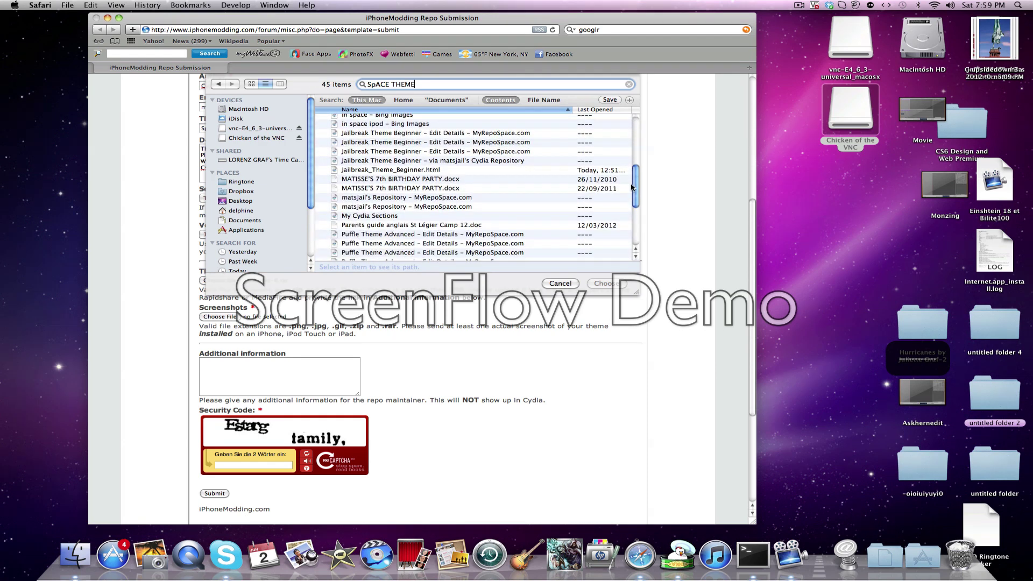
double_click(449, 238)
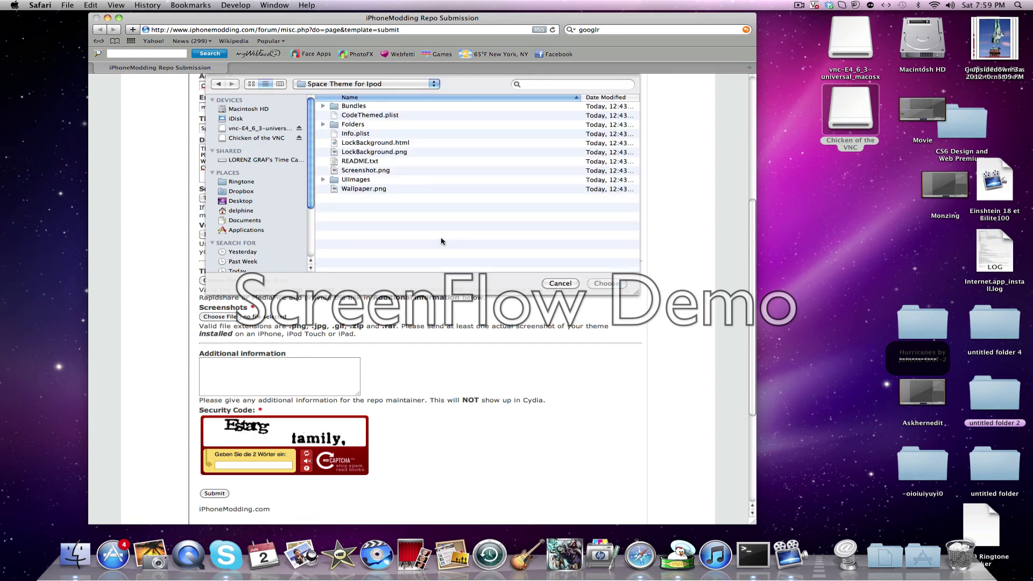
click(395, 171)
click(607, 283)
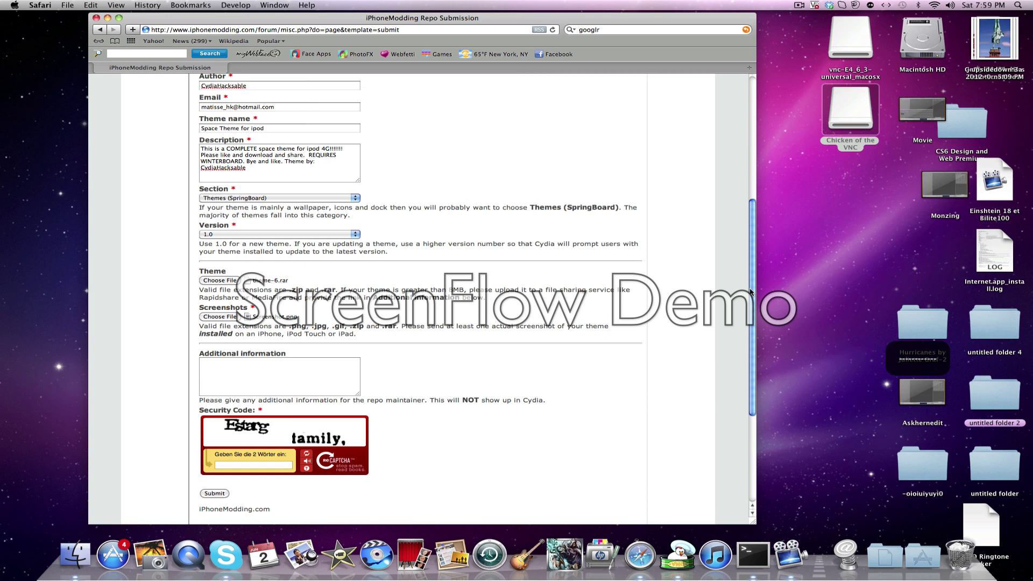
Enter the contact e-mail address in the Additional information box, correcting its capitalization.
scroll(293, 202, down, 5)
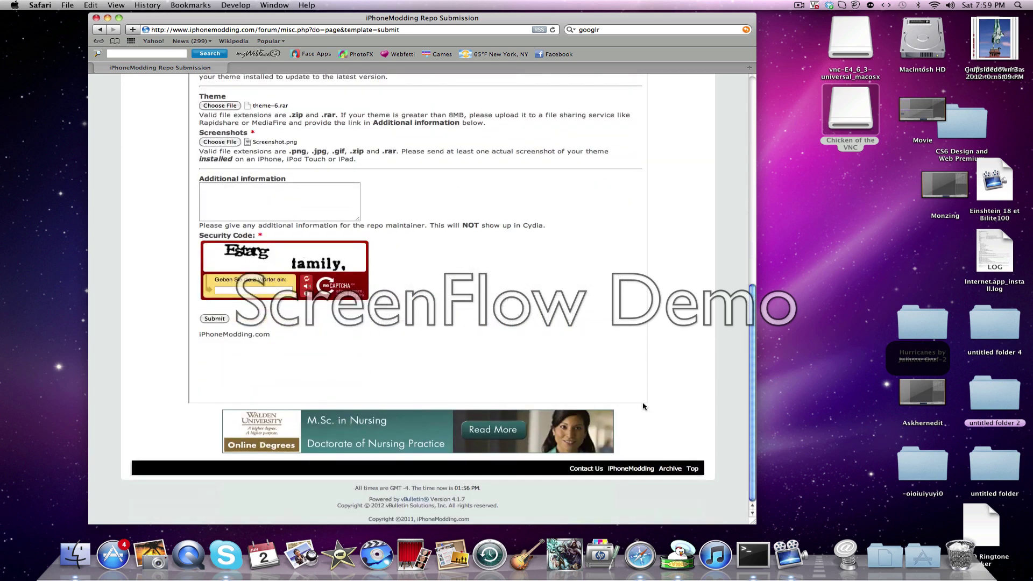
click(293, 201)
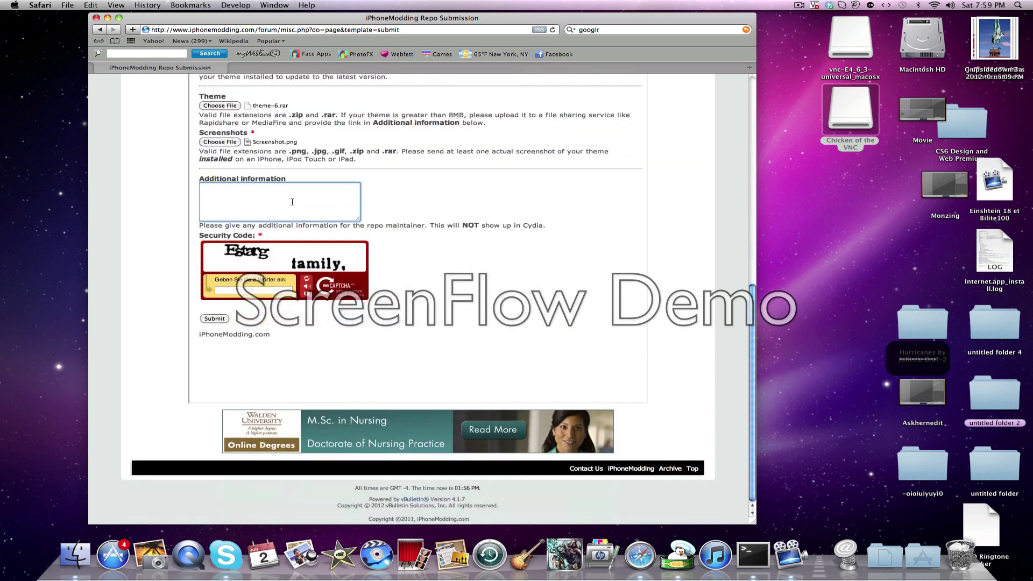
key(BackSpace)
key(BackSpace)
key(BackSpace)
key(BackSpace)
key(BackSpace)
key(BackSpace)
key(BackSpace)
key(BackSpace)
key(BackSpace)
key(BackSpace)
key(BackSpace)
key(BackSpace)
click(278, 235)
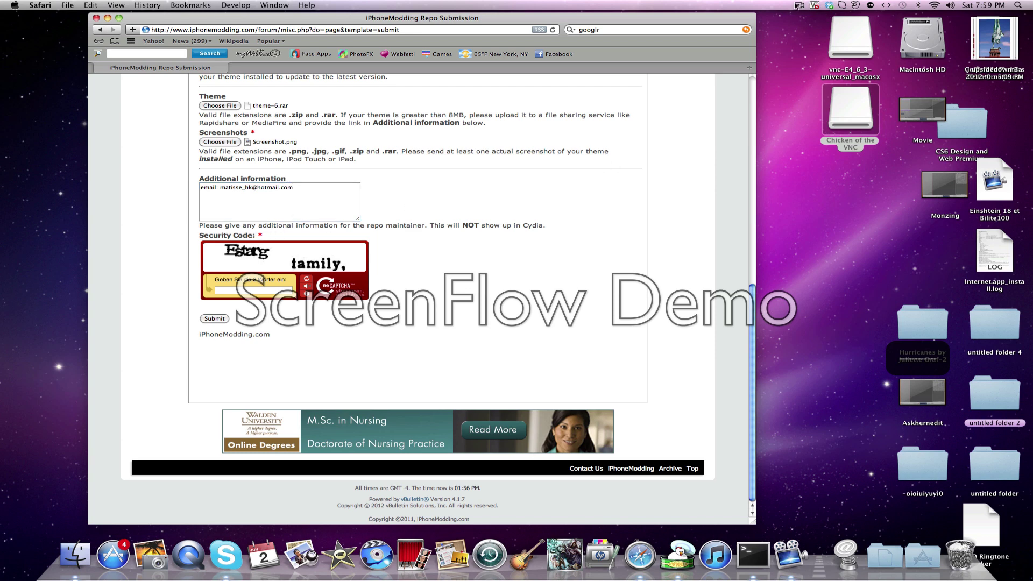
click(796, 6)
click(823, 35)
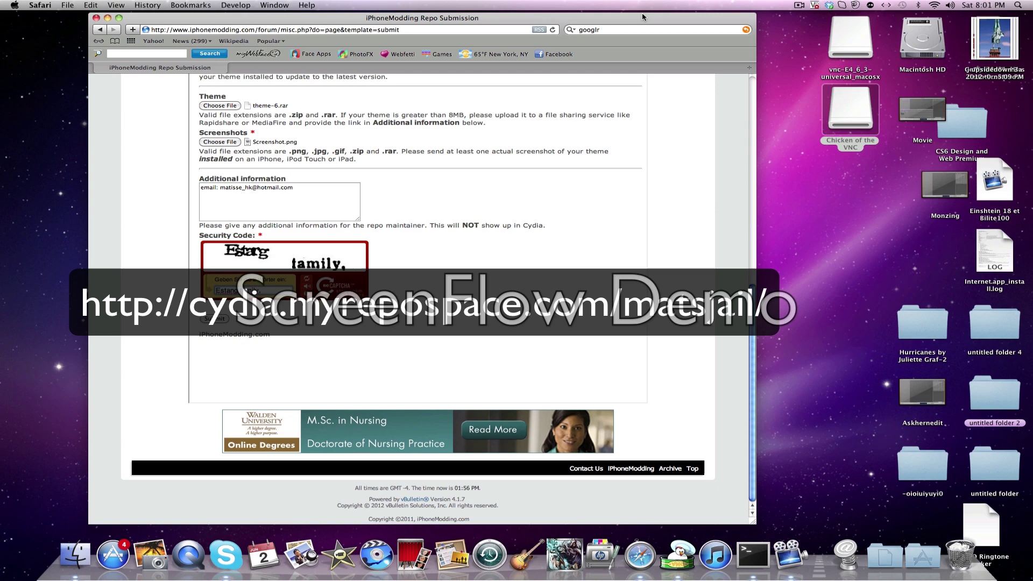
scroll(743, 260, up, 5)
scroll(744, 260, up, 5)
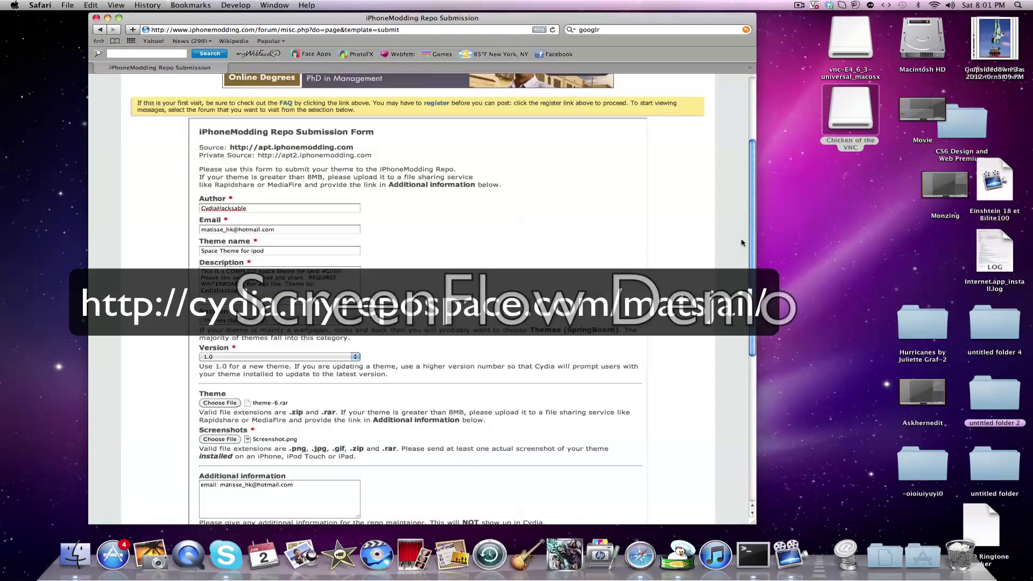
scroll(699, 280, down, 10)
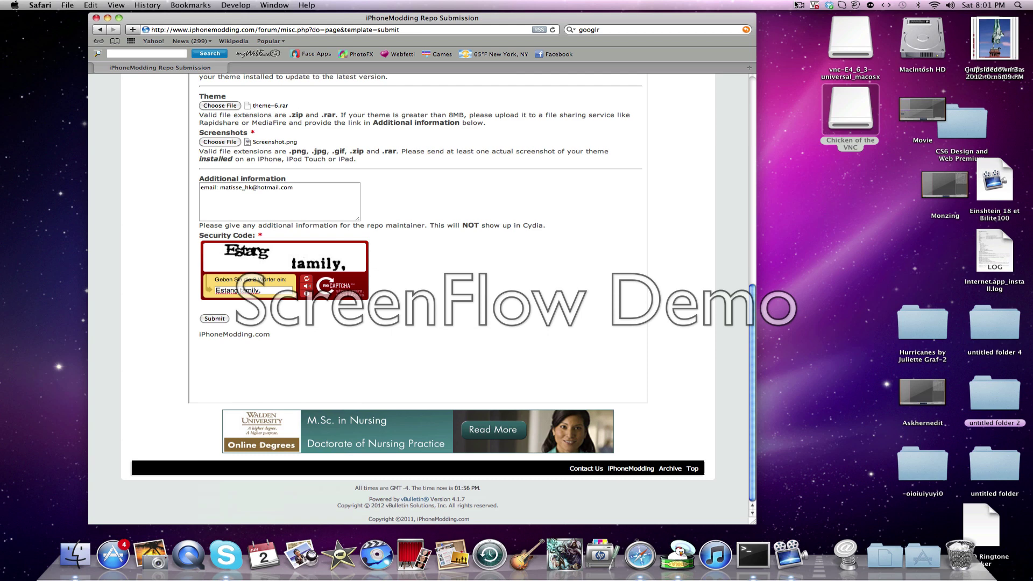
Stop the ScreenFlow recording so the 4-minute 2-second capture opens in the editor.
click(799, 6)
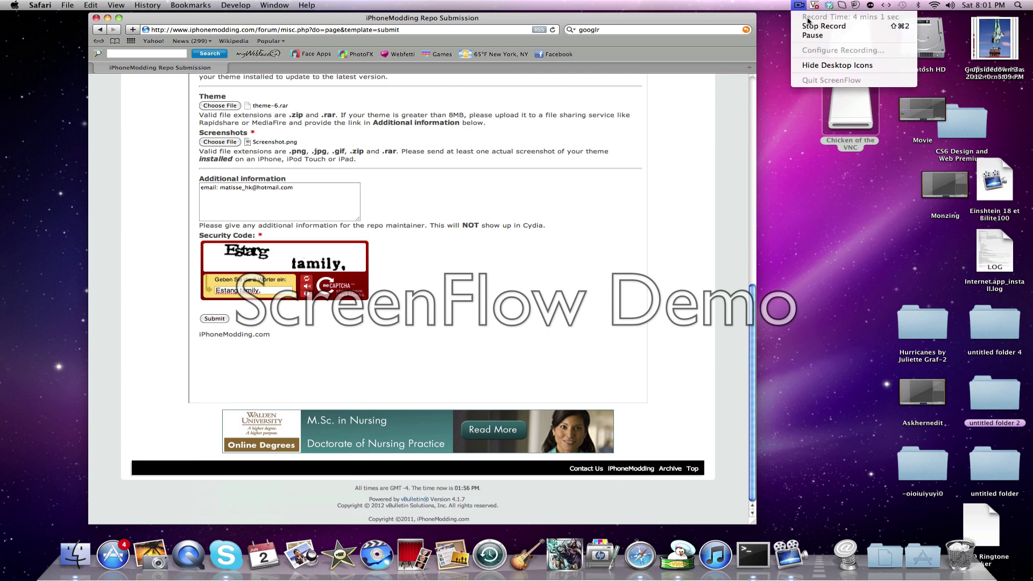
click(821, 25)
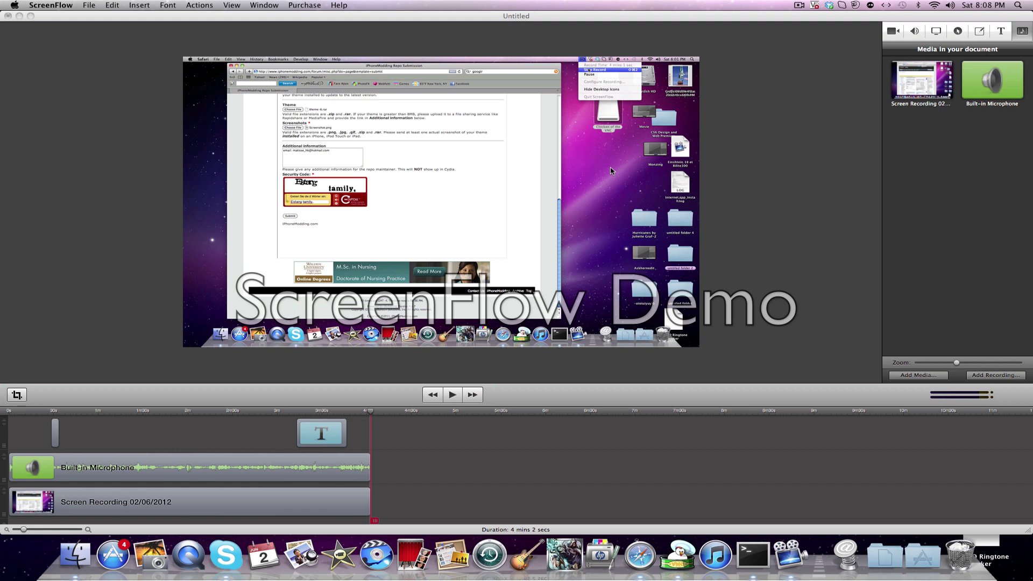
click(798, 5)
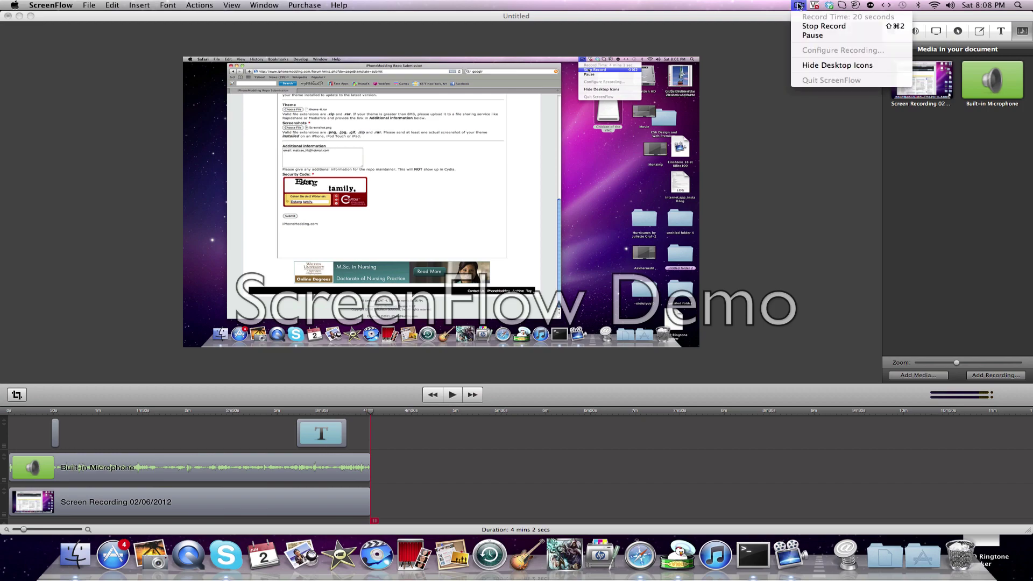